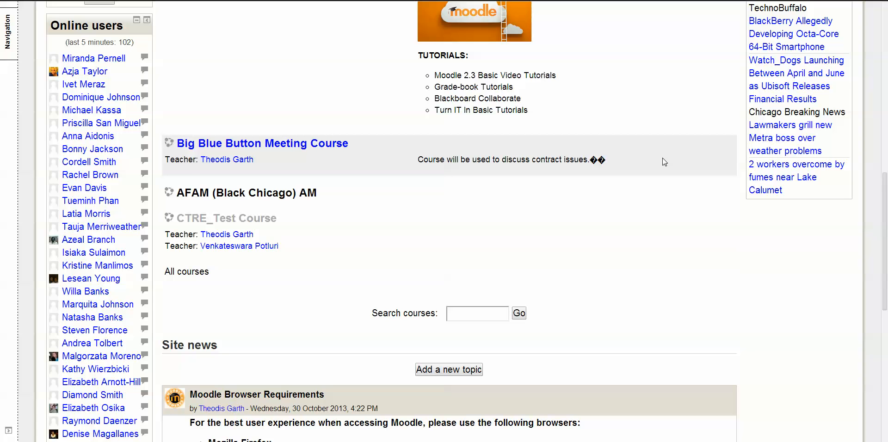
Open the Big Blue Button Meeting Course from My courses and go to its enrolment methods page
scroll(664, 185, up, 6)
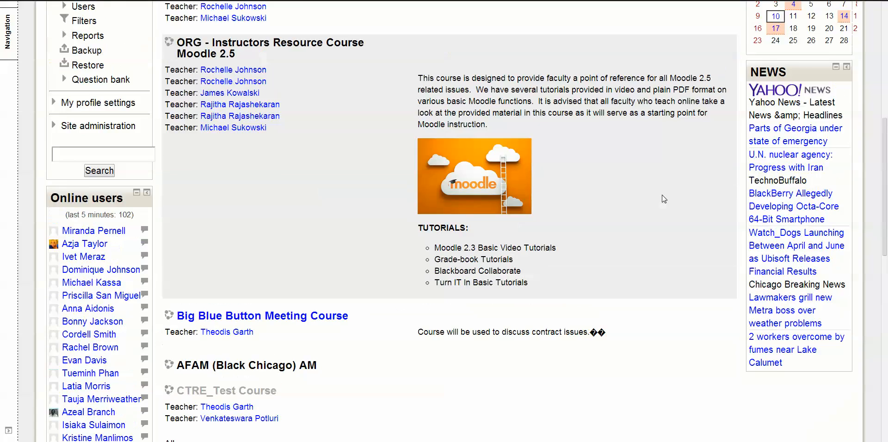
scroll(664, 213, up, 3)
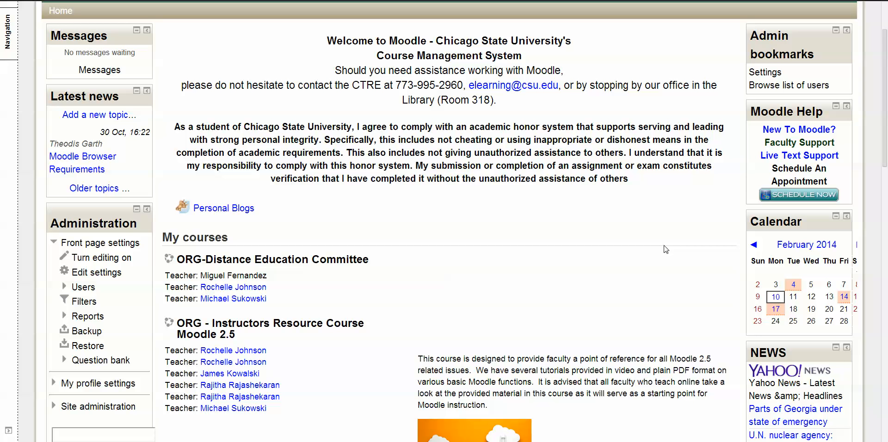
scroll(482, 267, down, 9)
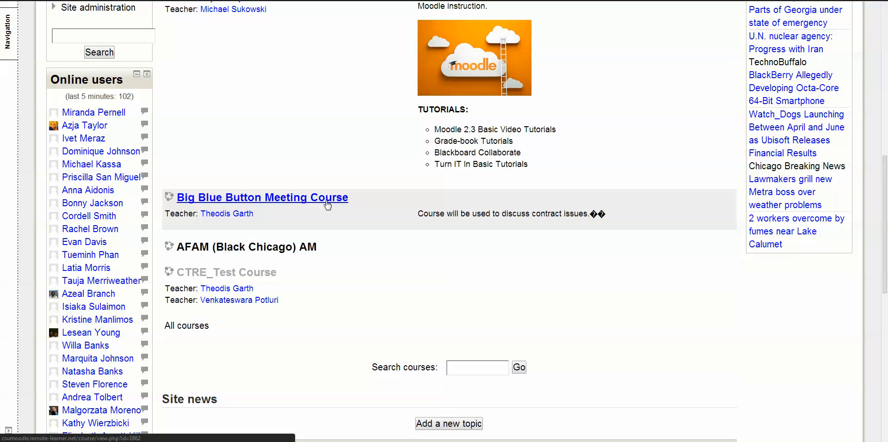
click(328, 203)
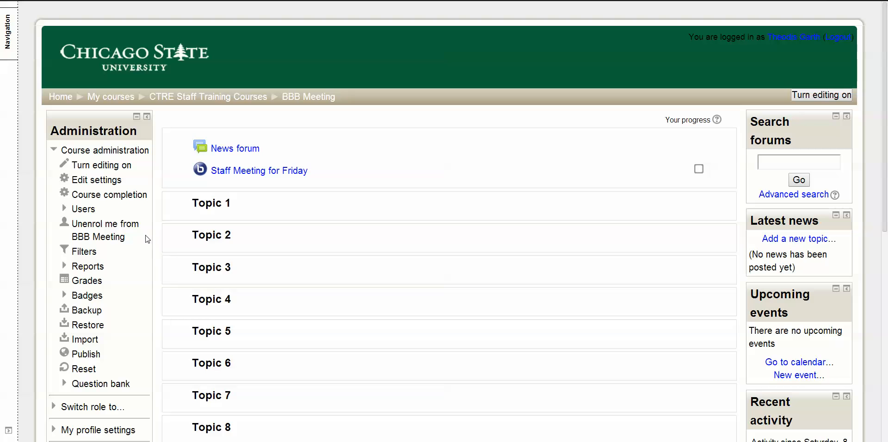
click(91, 210)
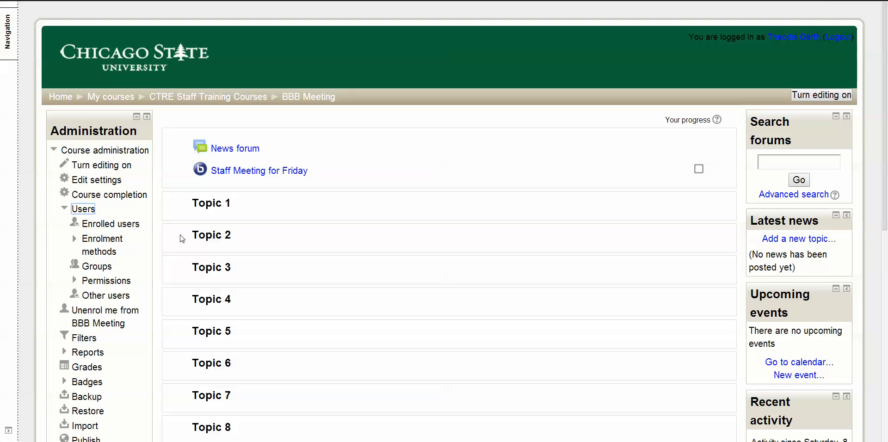
click(115, 243)
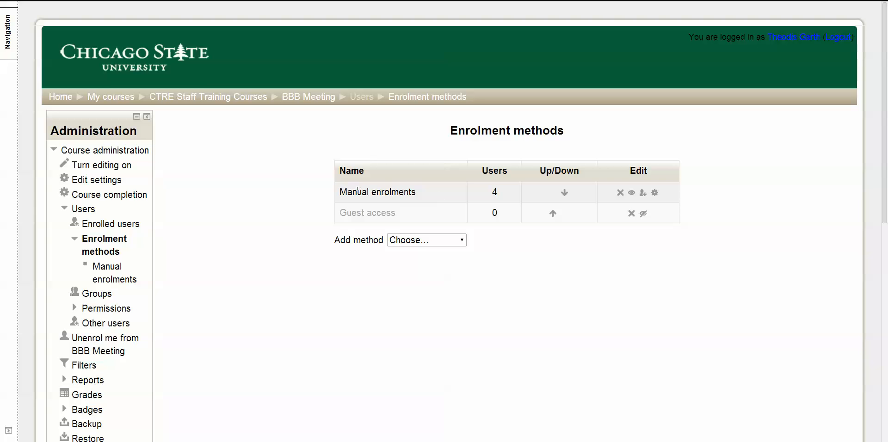
drag(339, 192, 419, 194)
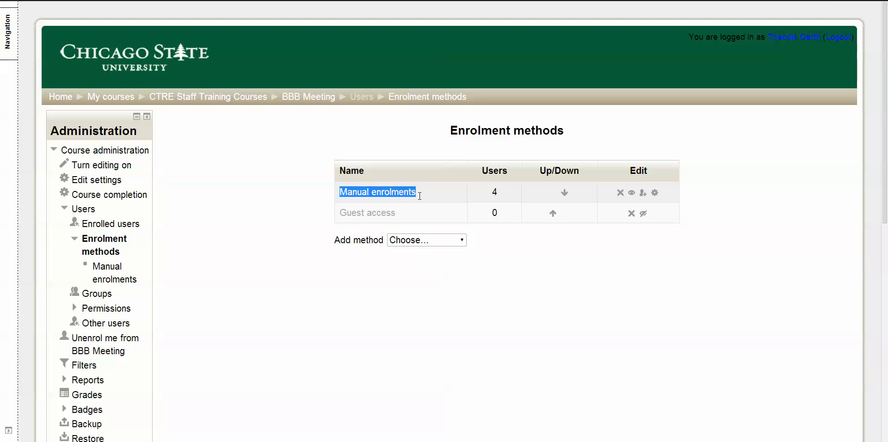
click(440, 196)
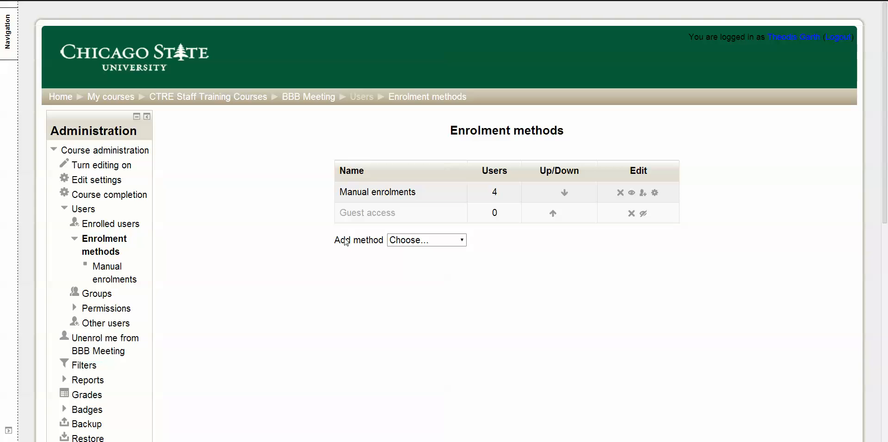
Choose Course meta link as the enrolment method to add and look through the courses available for linking
click(463, 241)
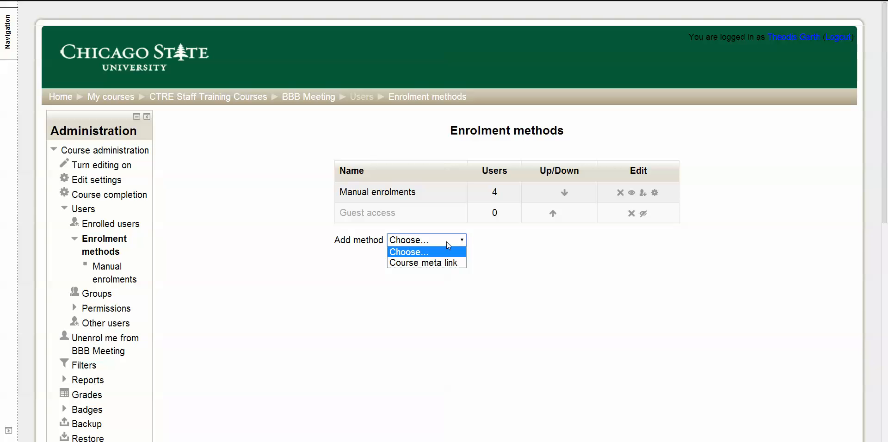
click(447, 267)
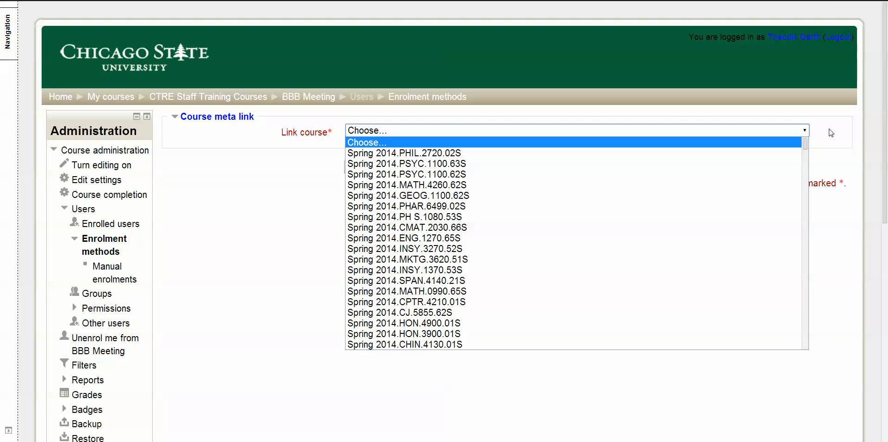
click(841, 135)
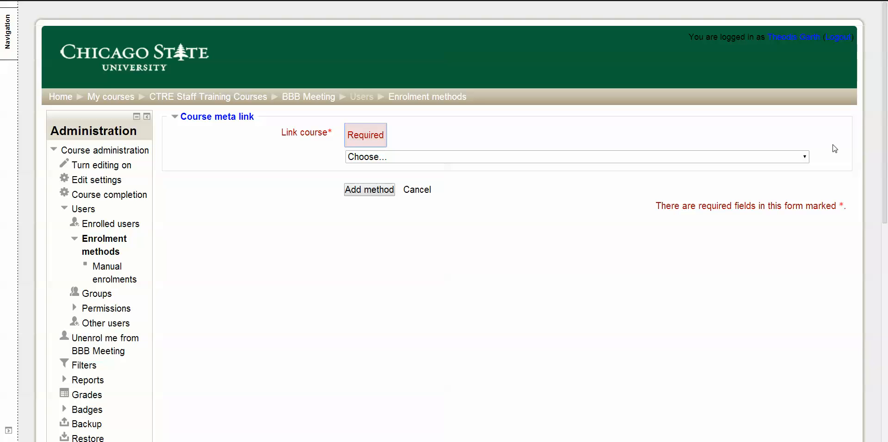
click(805, 158)
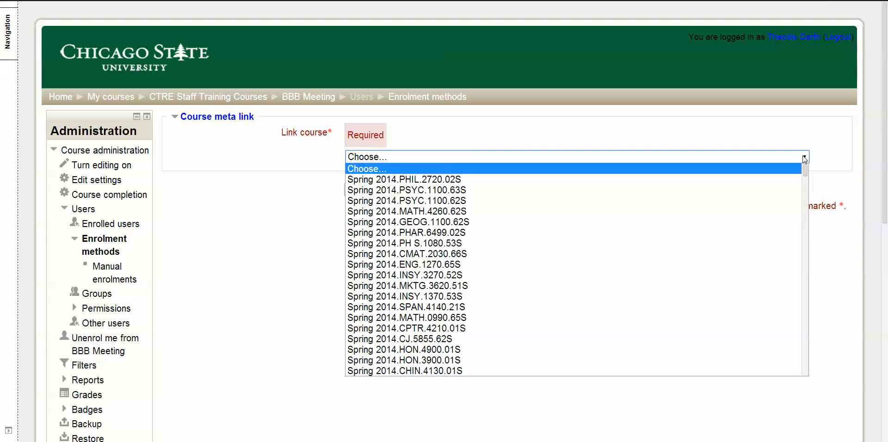
mouse_move(806, 170)
mouse_down()
mouse_move(805, 221)
mouse_move(813, 172)
mouse_up()
click(812, 171)
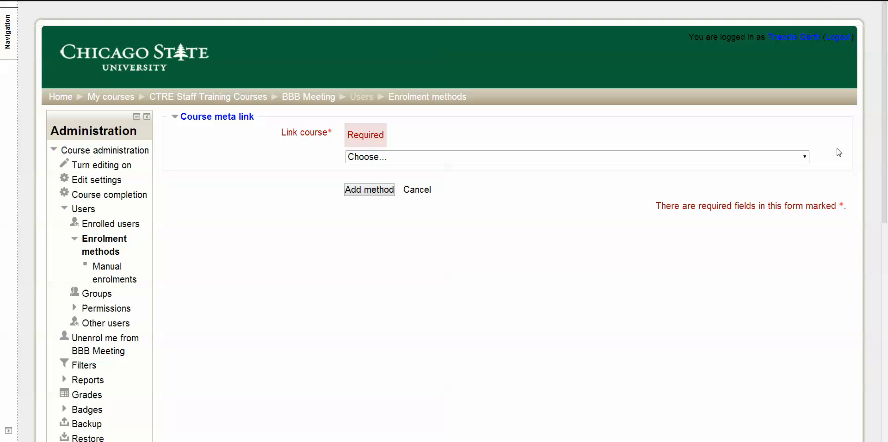
Select the Test Course whose title starts with a doctor's name as the linked course and add the enrolment method
click(805, 157)
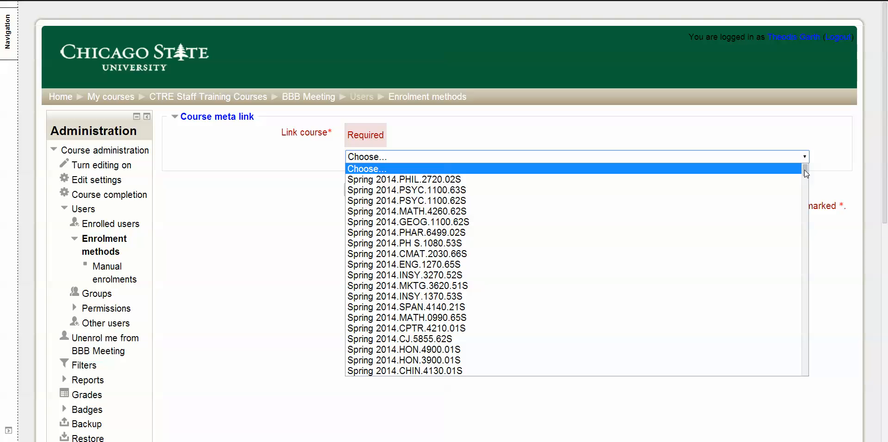
drag(804, 170, 809, 375)
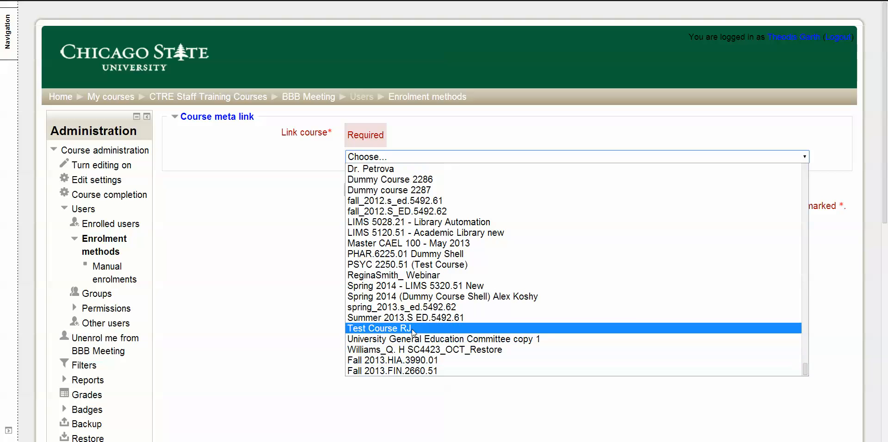
scroll(411, 296, up, 2)
scroll(410, 296, up, 2)
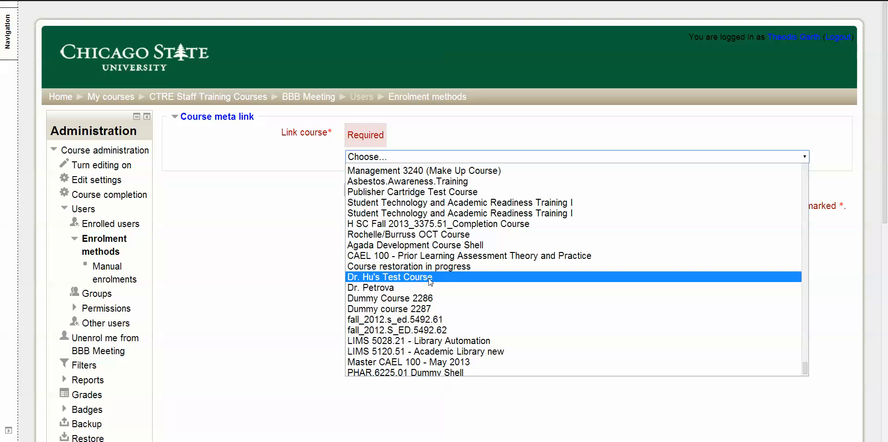
click(453, 278)
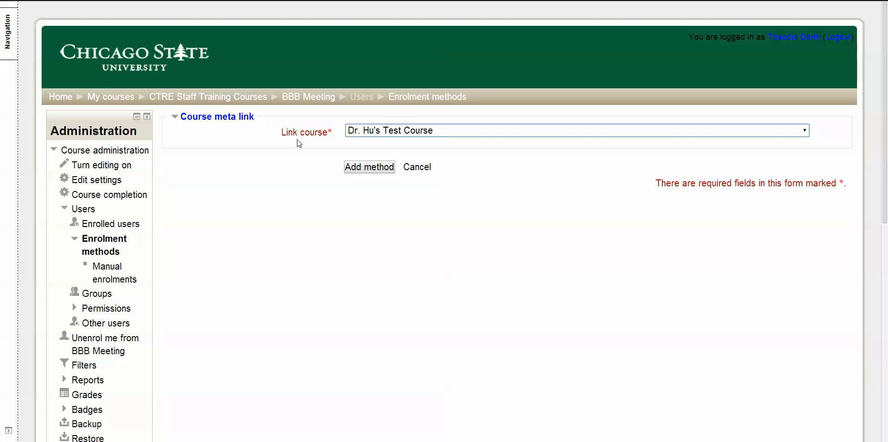
click(376, 170)
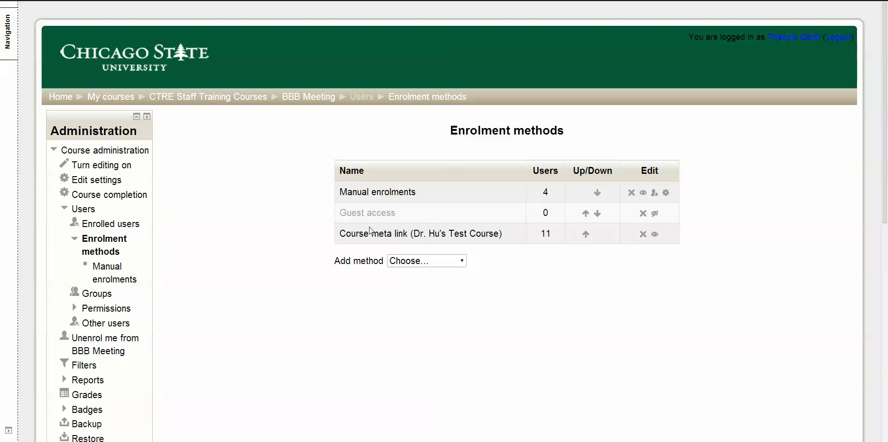
drag(341, 236, 539, 239)
click(572, 264)
Open the course settings and change the course full name to "META - Big Blue Button Meeting Course"
click(107, 183)
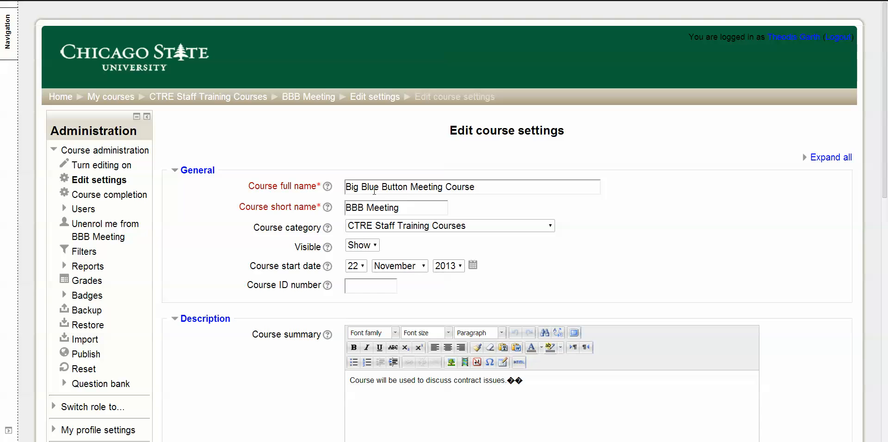
click(348, 187)
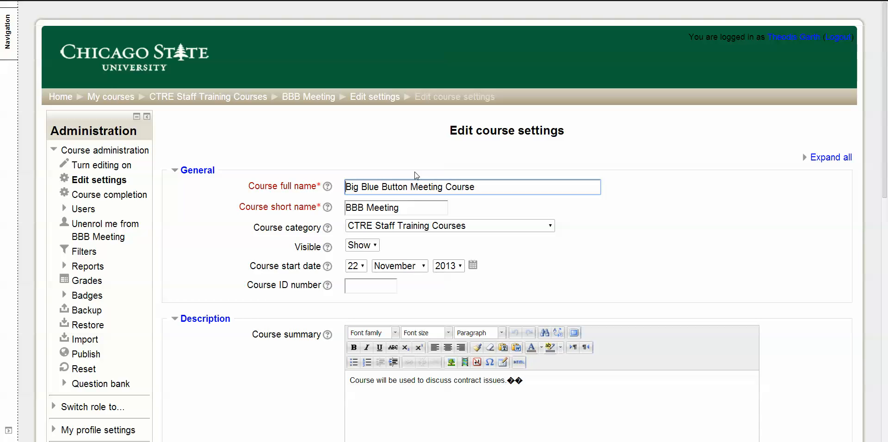
text(META)
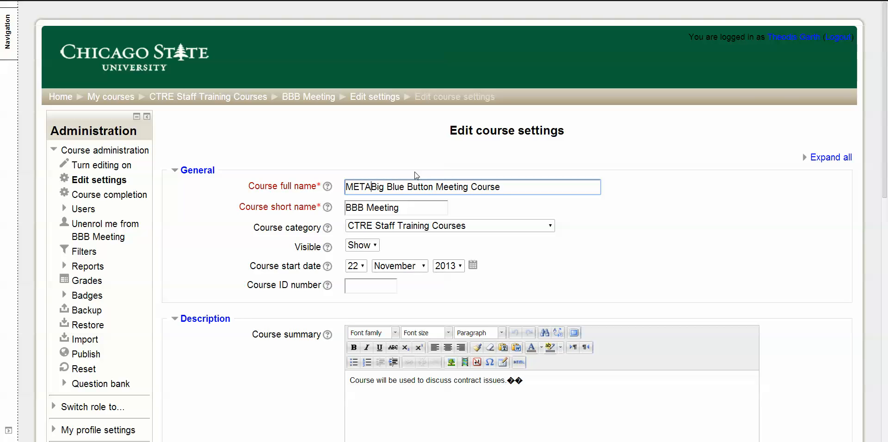
text( -)
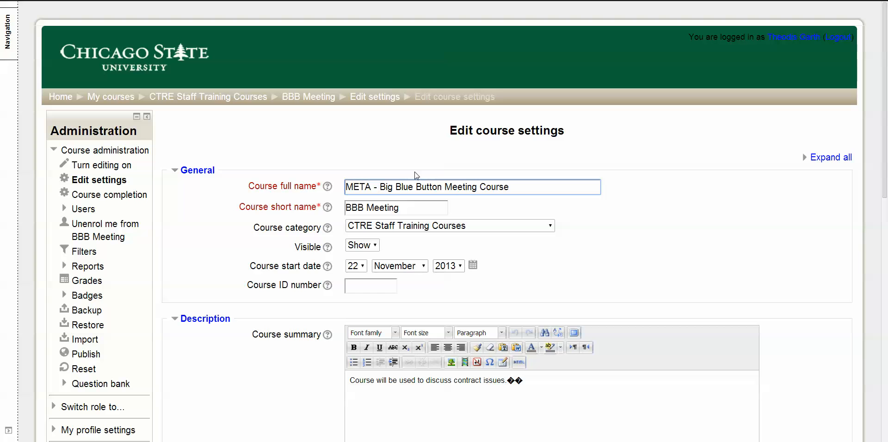
Change the course short name to "META - BBB Meeting" and save the course settings
drag(410, 209, 346, 207)
click(346, 207)
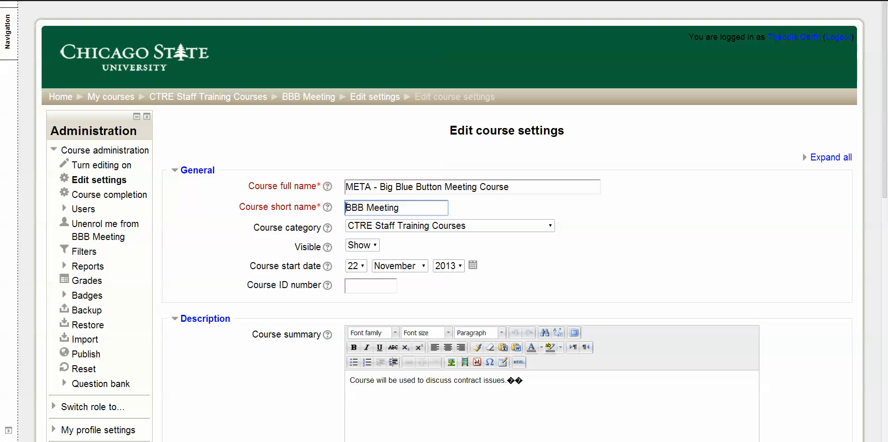
text(META )
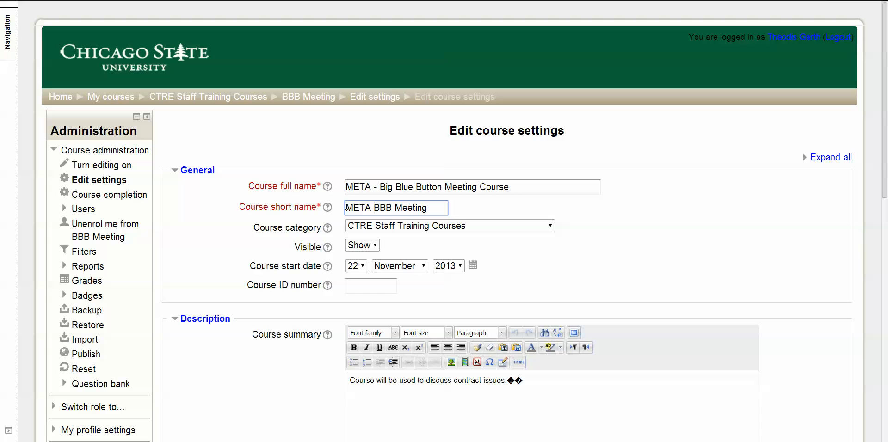
text(-)
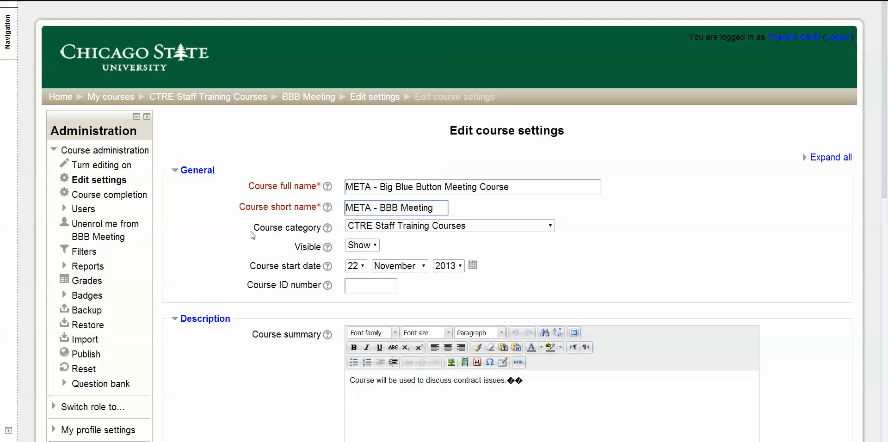
scroll(252, 238, down, 10)
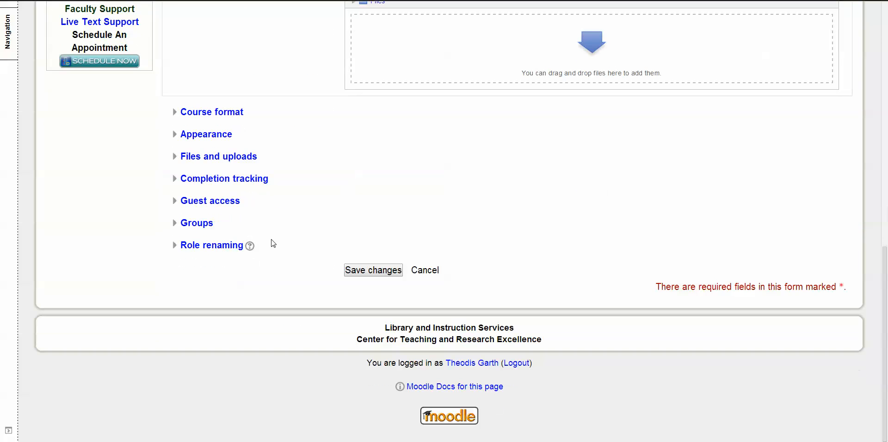
click(363, 270)
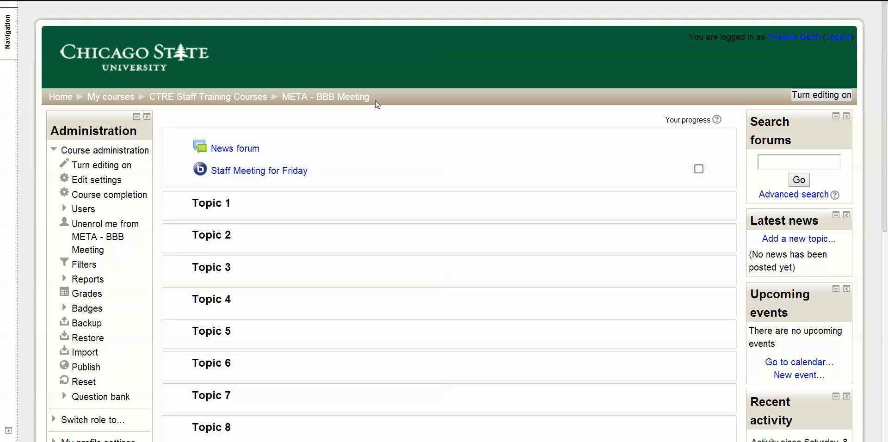
Return to the site's home page and open META - Big Blue Button Meeting Course from My courses
click(69, 97)
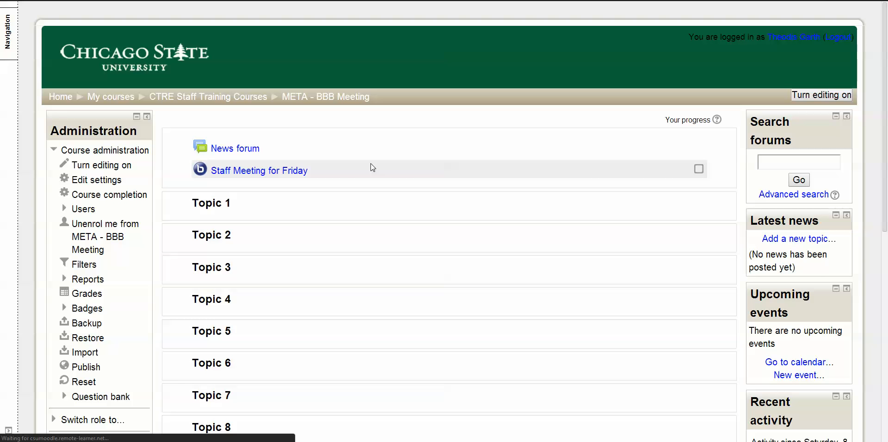
scroll(342, 229, down, 8)
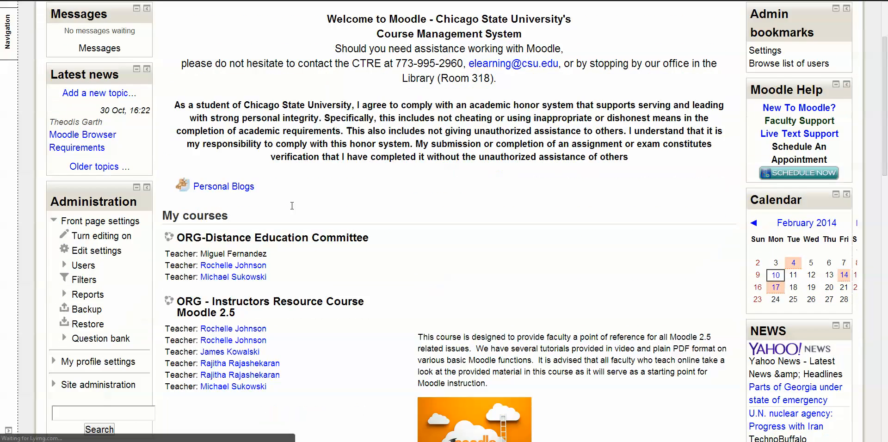
scroll(342, 229, down, 3)
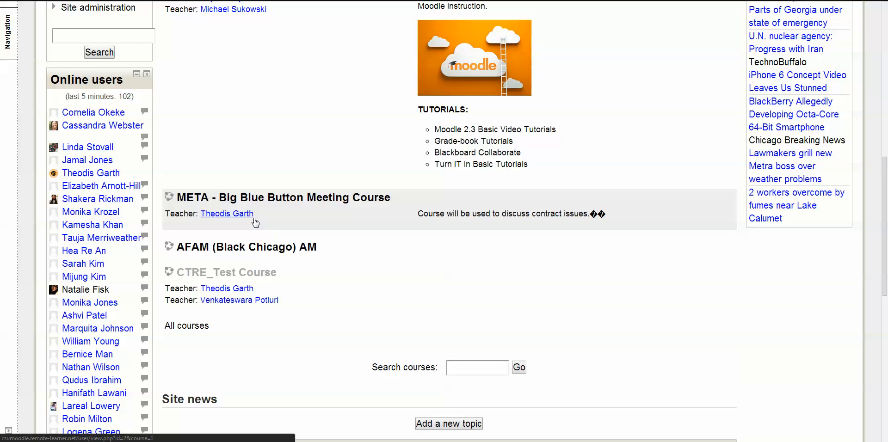
click(310, 202)
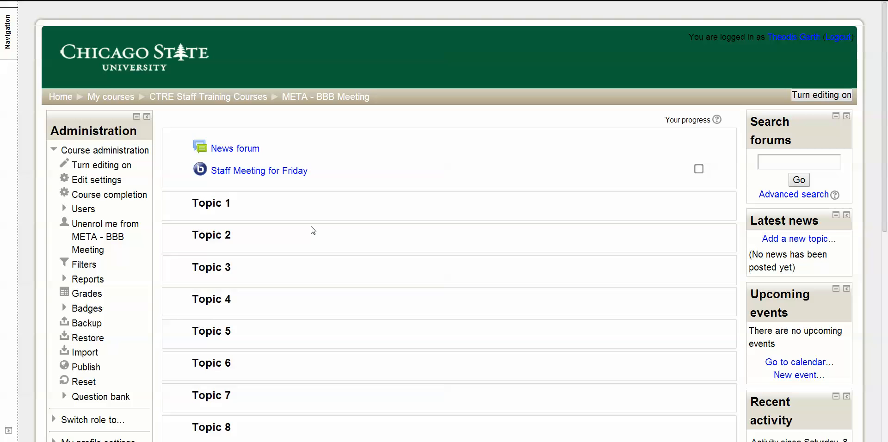
Open the course's enrolled users list and review the participants' roles and enrolment methods
click(88, 213)
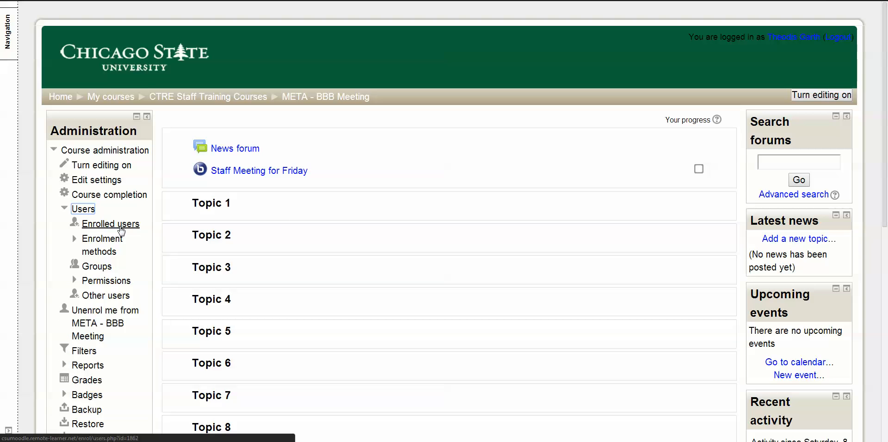
click(119, 225)
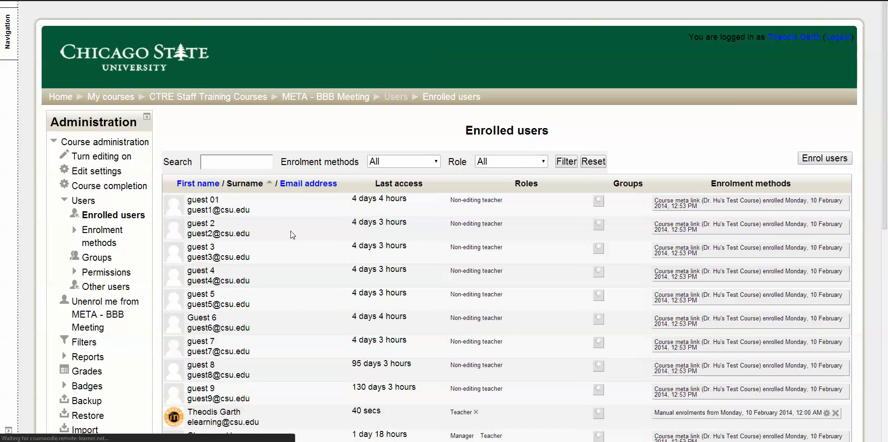
scroll(319, 222, down, 6)
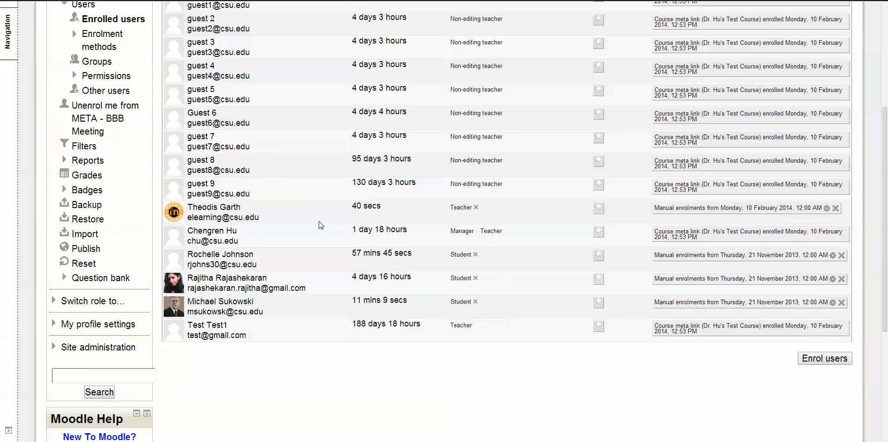
scroll(319, 224, up, 4)
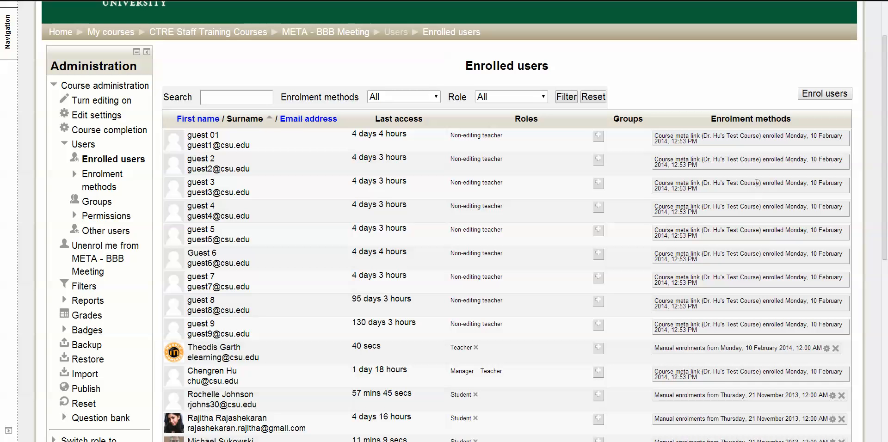
Check the enrolment method recorded for the first guest in the enrolled users list
drag(651, 139, 693, 145)
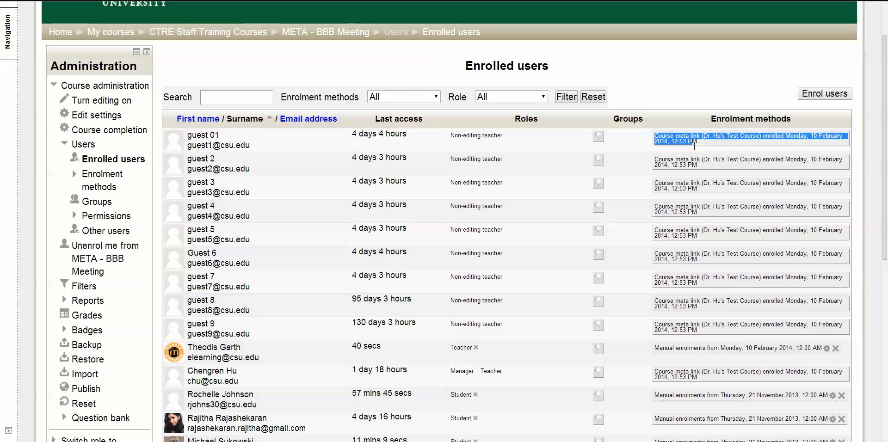
click(695, 147)
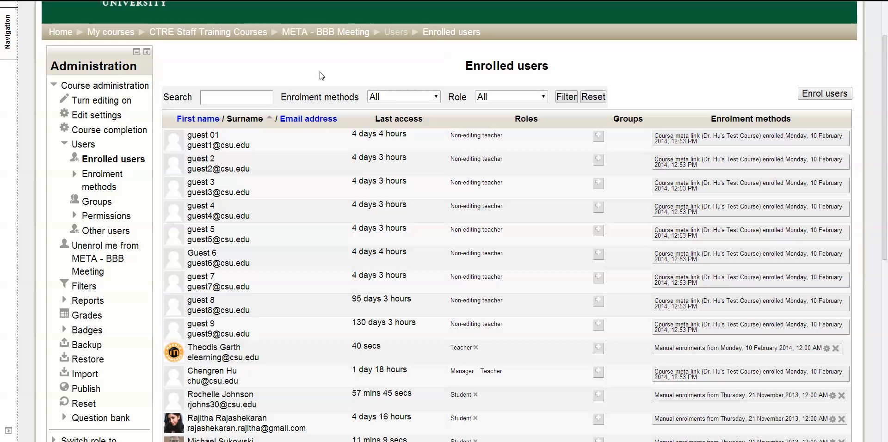
Open the enrolment methods of the META - BBB Meeting course, then delete its existing course meta link and confirm the deletion
click(340, 32)
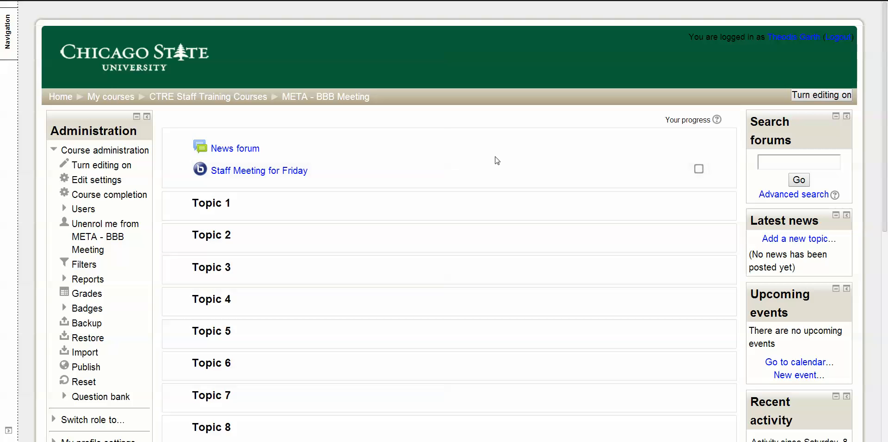
click(86, 211)
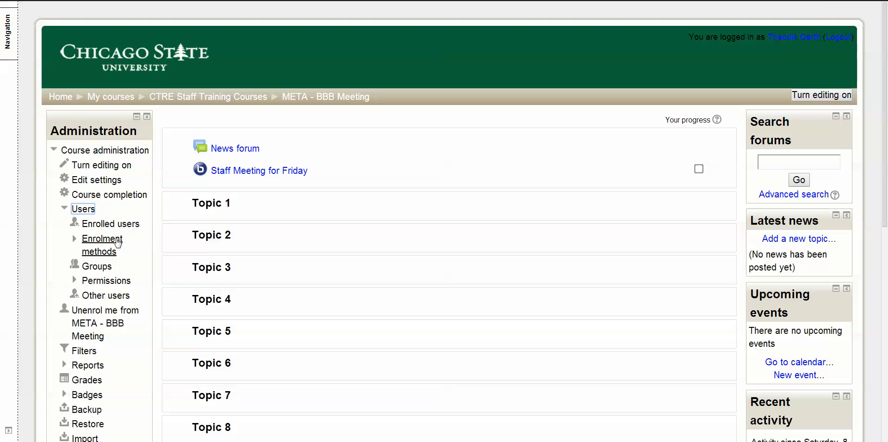
click(102, 239)
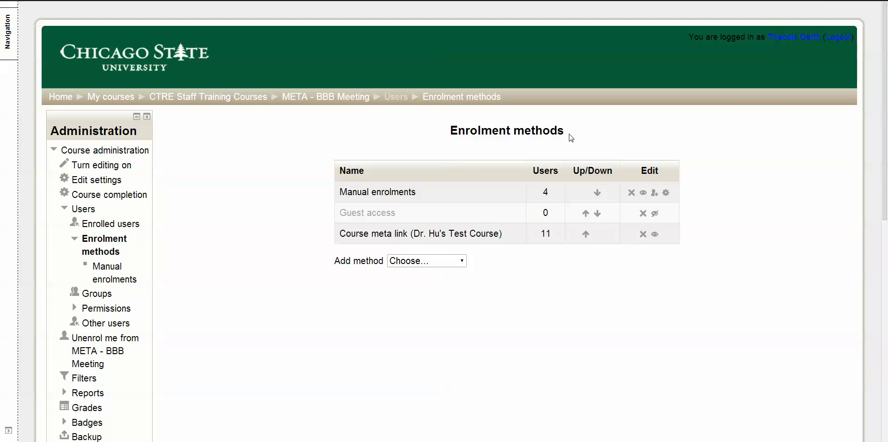
drag(569, 135, 448, 136)
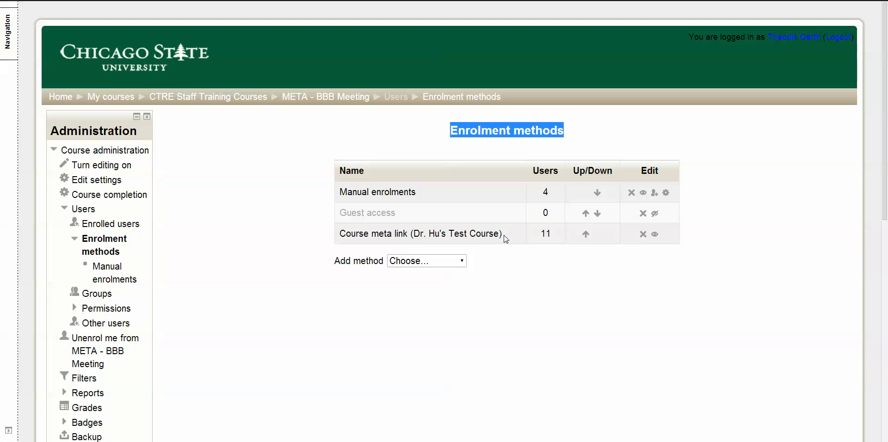
drag(505, 237, 340, 238)
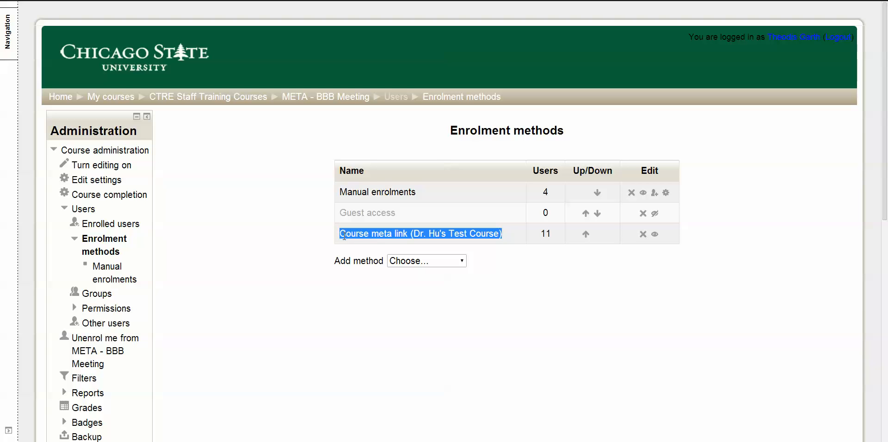
double_click(550, 233)
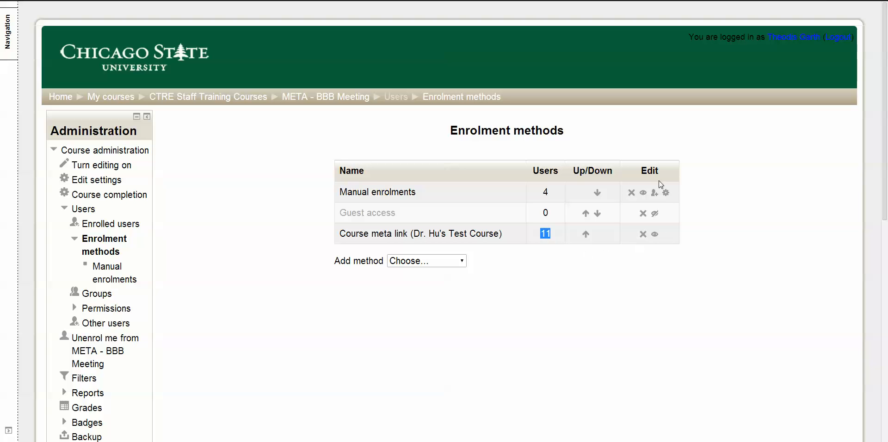
click(643, 235)
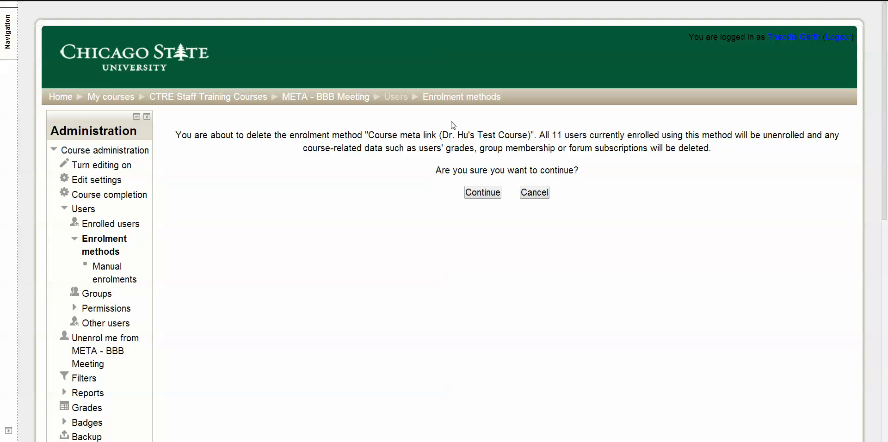
drag(442, 135, 528, 138)
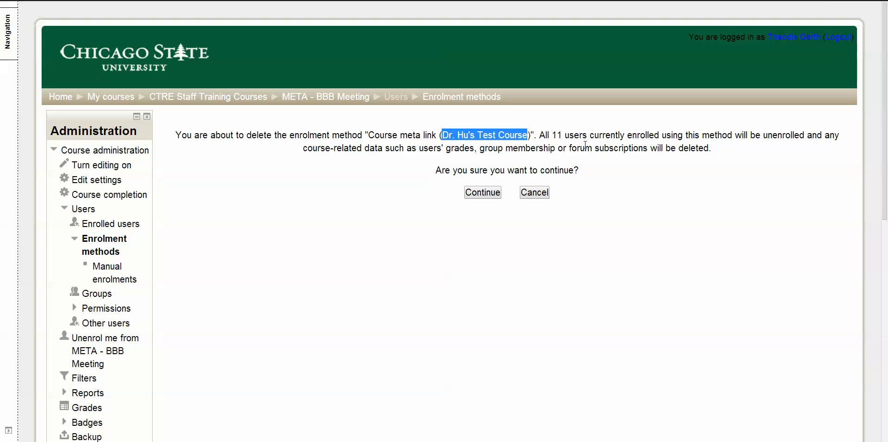
click(482, 193)
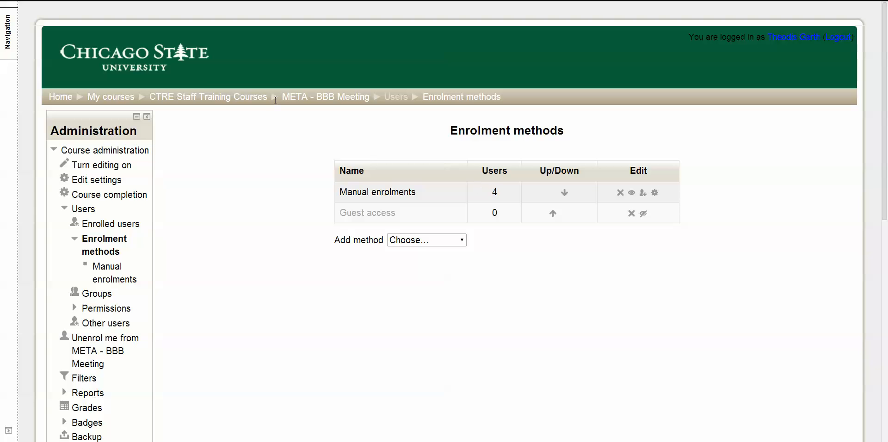
Change the course full name to "Big Blue Button Meeting Course" and the short name to "BBB Meeting", and save the course settings
click(299, 98)
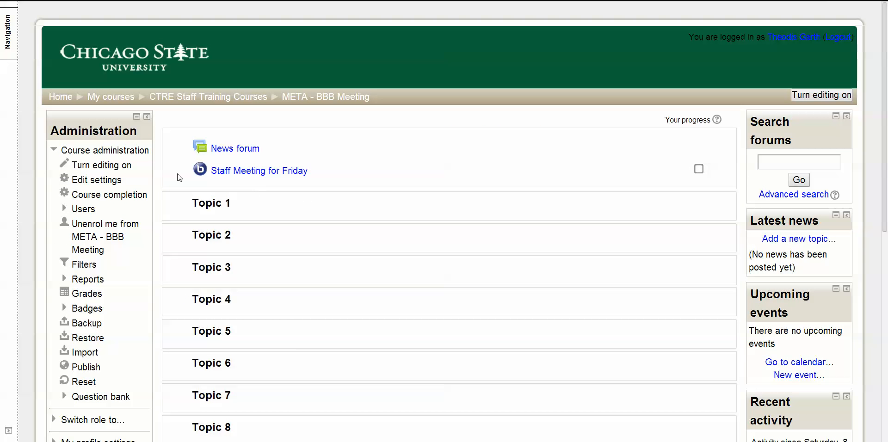
click(111, 182)
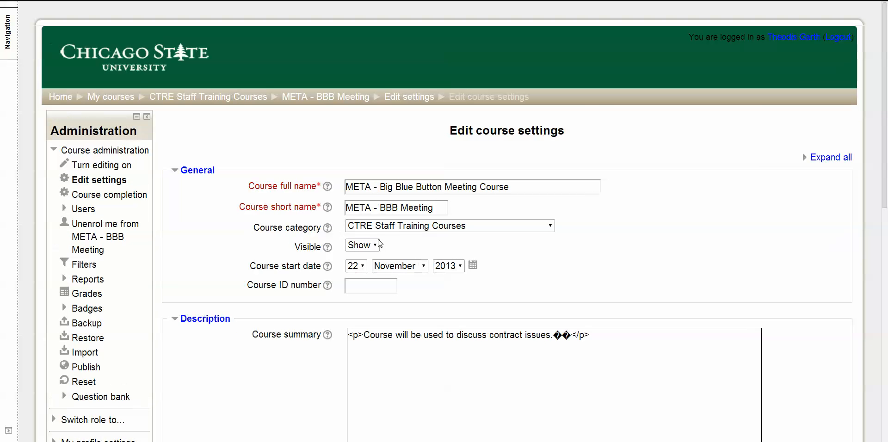
drag(377, 187, 306, 190)
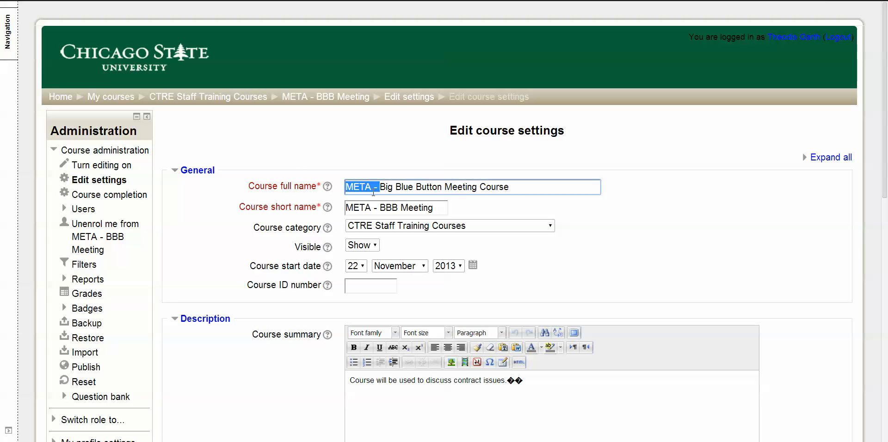
key(Delete)
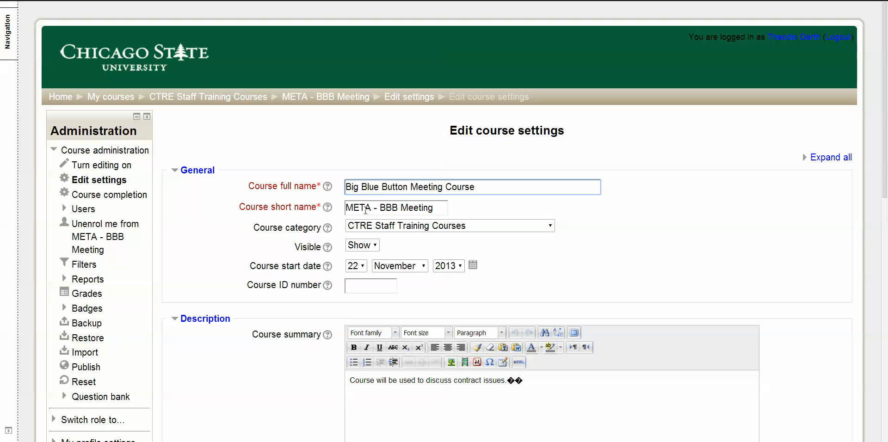
drag(380, 208, 346, 206)
key(Delete)
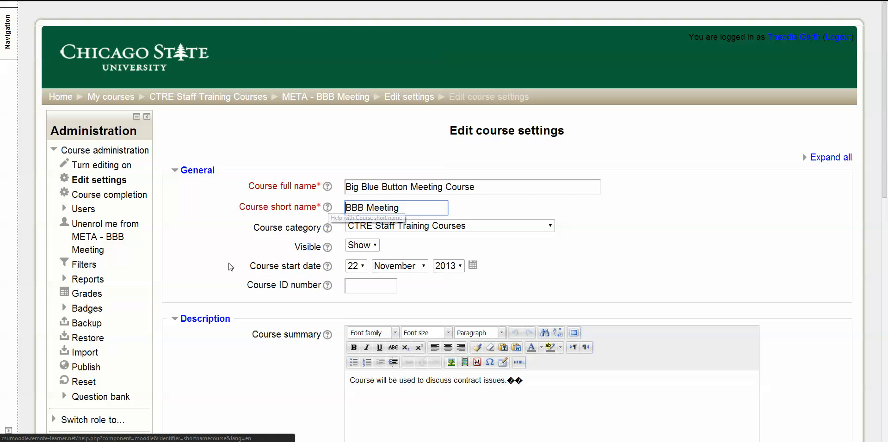
scroll(258, 245, down, 6)
scroll(257, 245, down, 5)
click(374, 270)
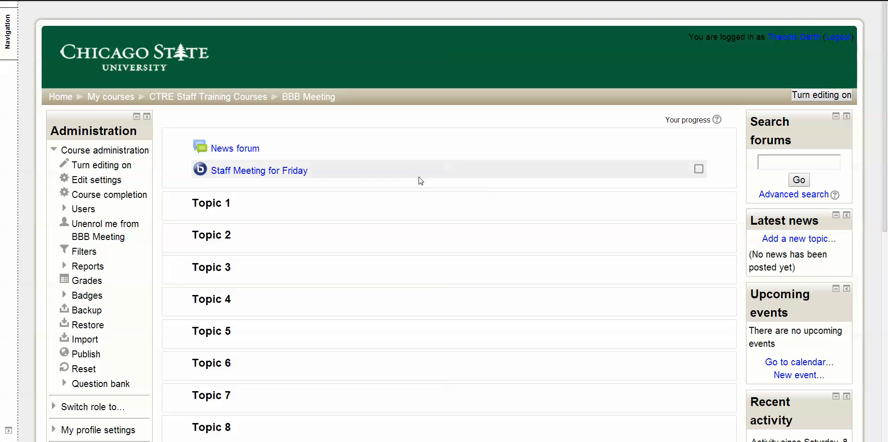
Add a course meta link enrolment method to the BBB Meeting course, linking it to Test Course RJ
scroll(419, 181, down, 1)
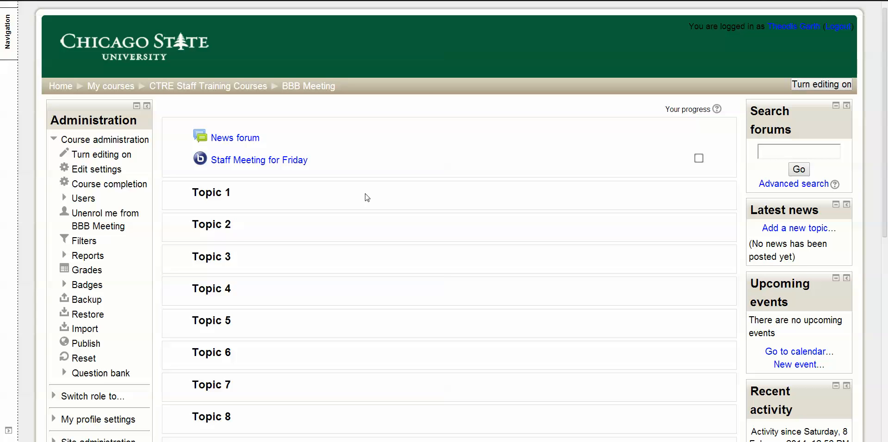
click(90, 199)
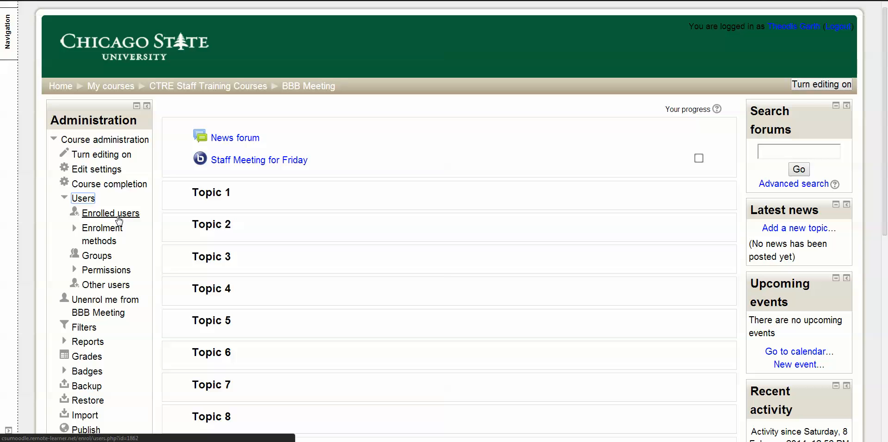
click(121, 233)
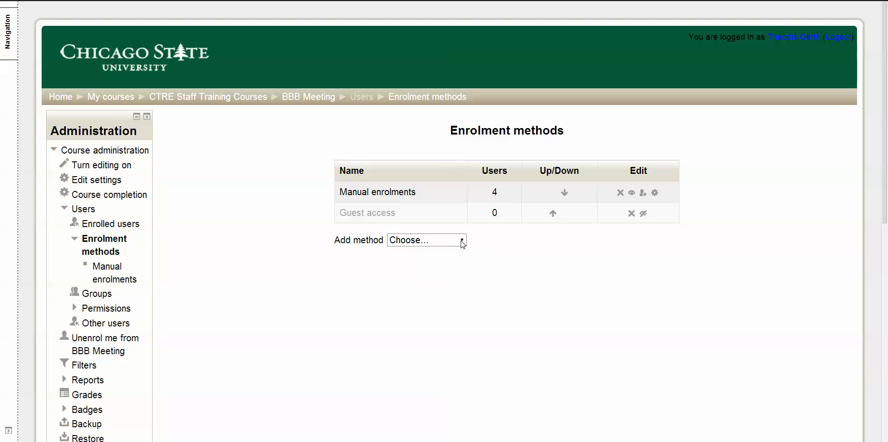
click(462, 241)
click(453, 263)
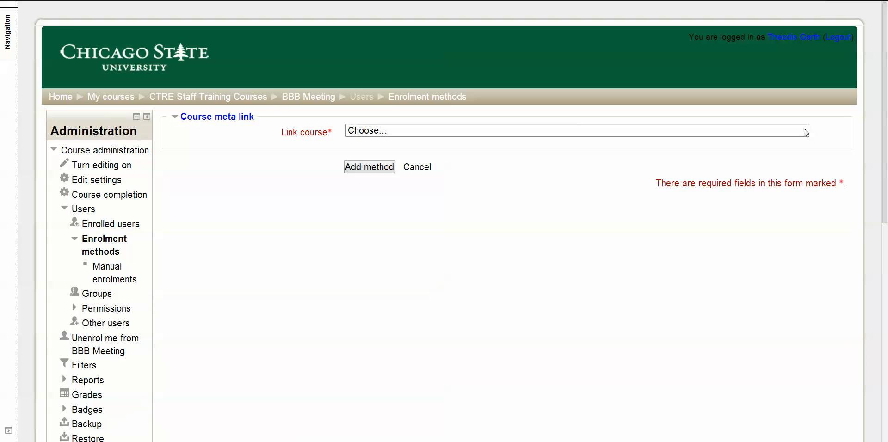
click(805, 131)
drag(805, 144, 811, 363)
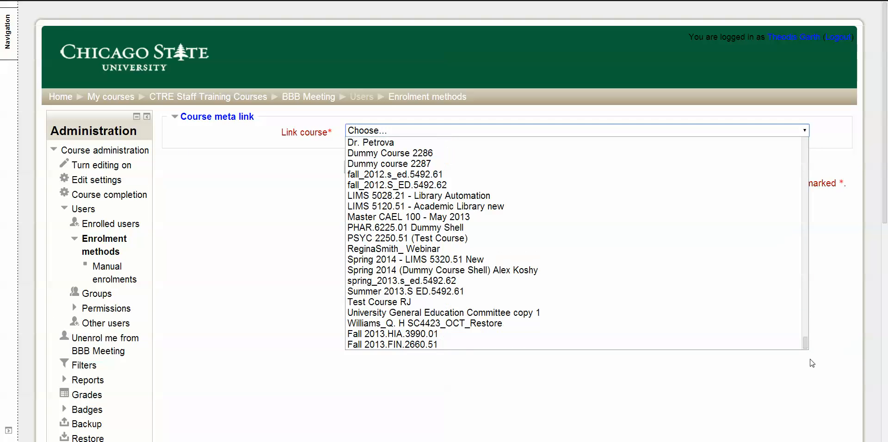
click(418, 306)
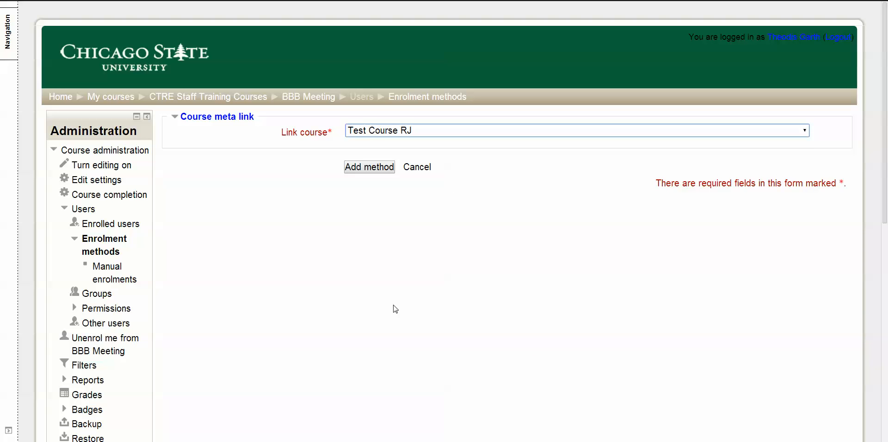
click(377, 170)
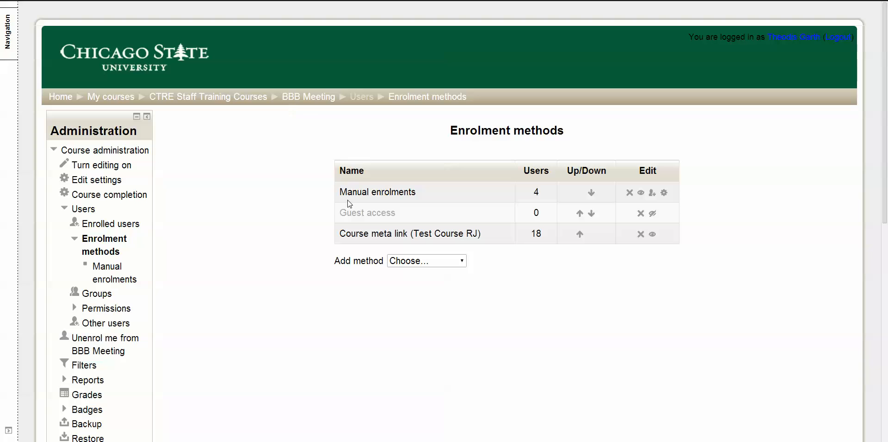
Compare the user counts of the course meta link and the manual enrolments
double_click(534, 234)
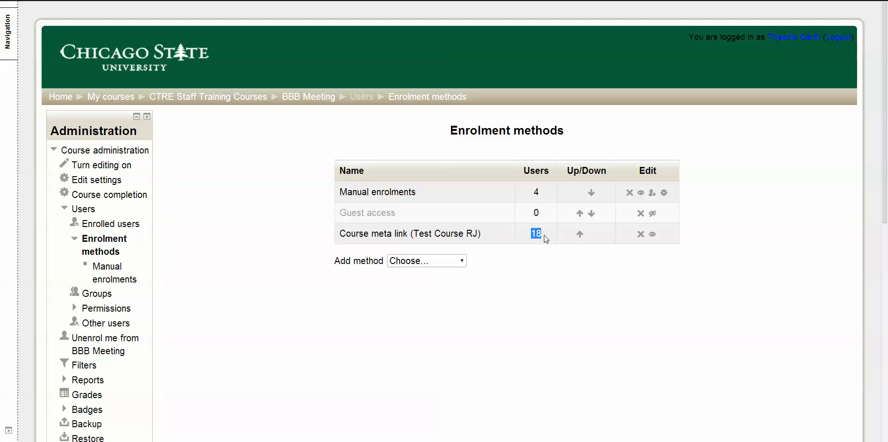
click(541, 193)
drag(541, 193, 535, 193)
Rename the course to full name "META - Big Blue Button Meeting Course" and short name "META - BBB Meeting", and save the settings
click(95, 185)
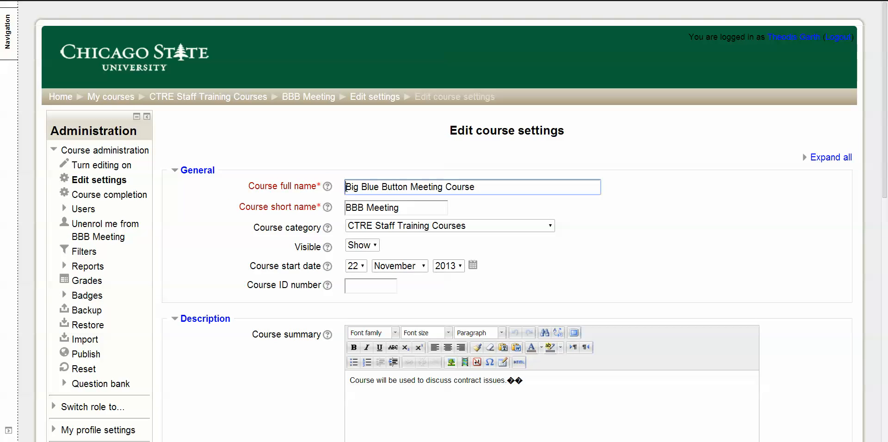
text(META -)
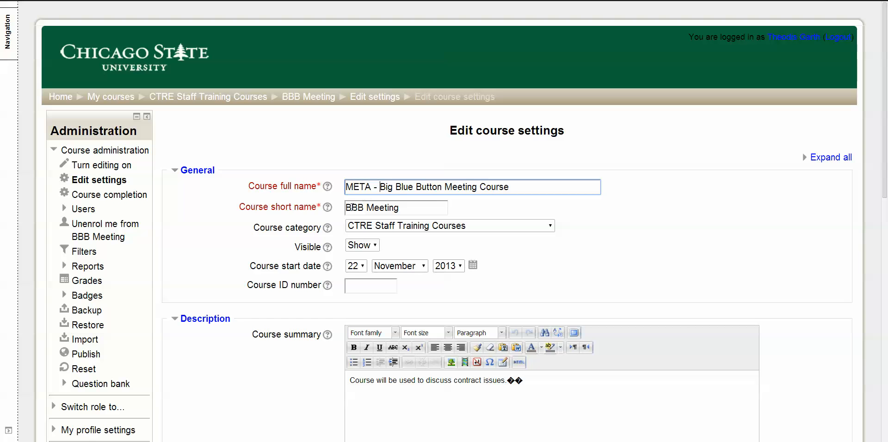
click(348, 207)
text(META )
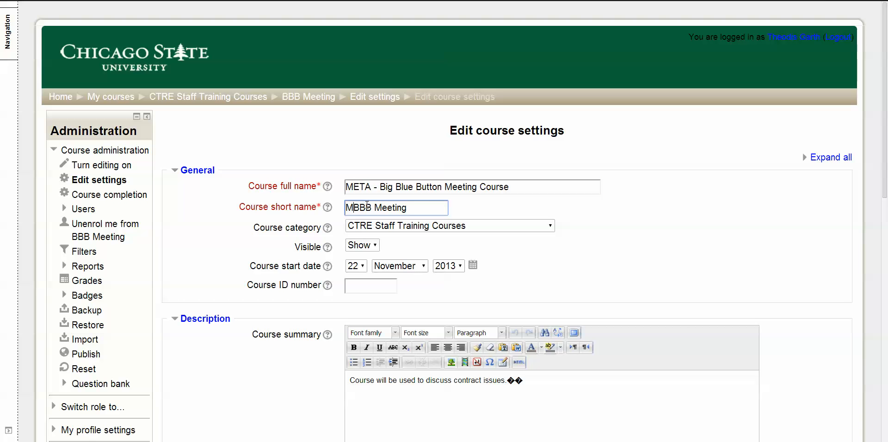
text(-)
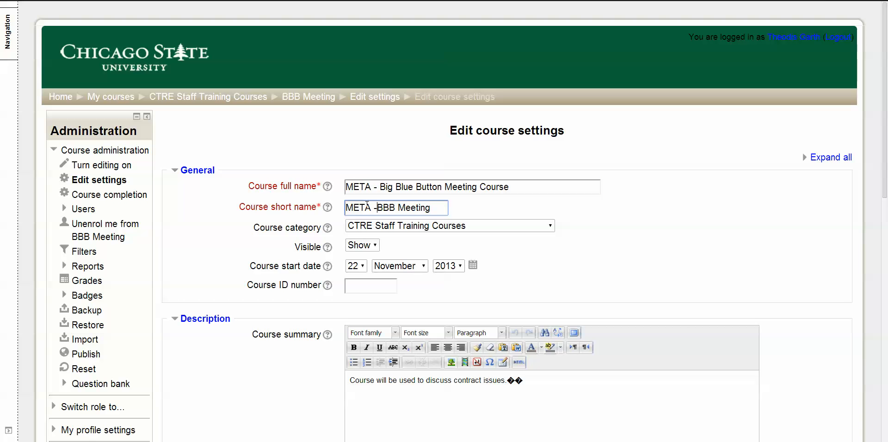
scroll(394, 284, down, 5)
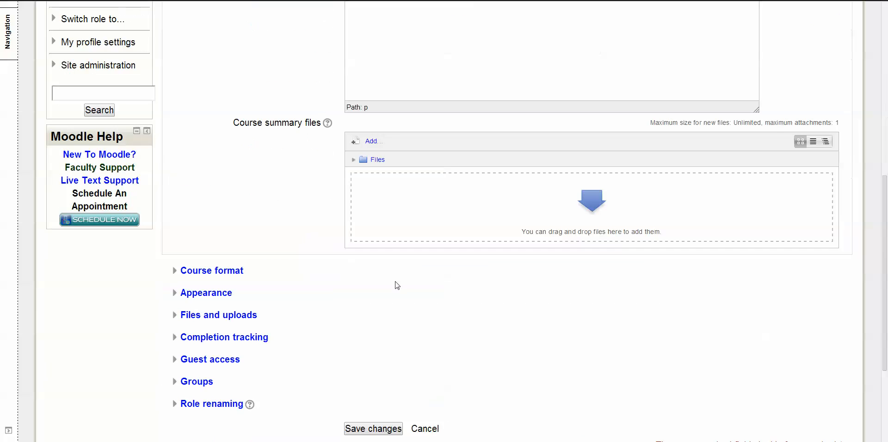
scroll(398, 273, down, 3)
click(390, 279)
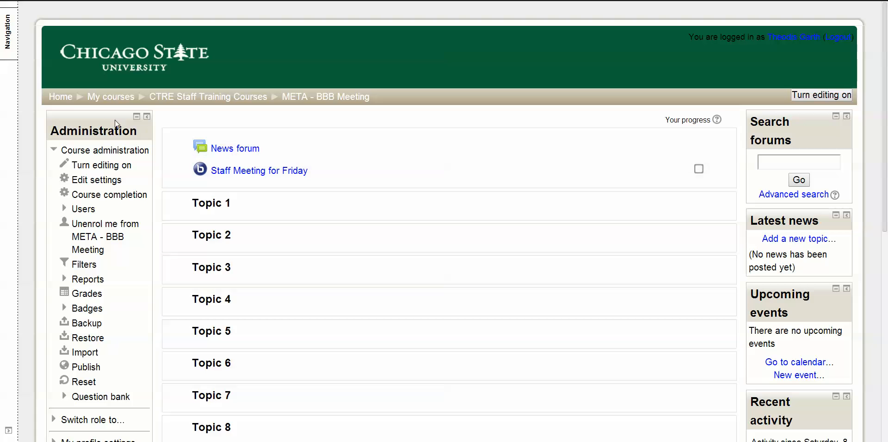
Return to the site's home page and search the courses for "RJ"
click(65, 99)
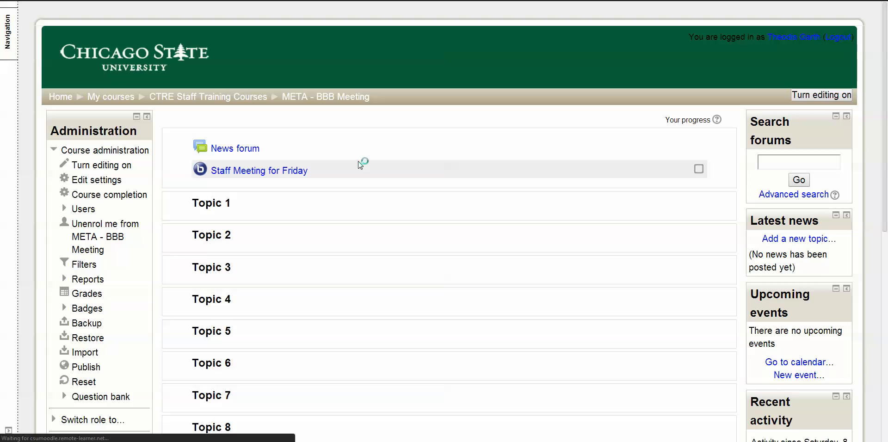
scroll(388, 196, down, 5)
scroll(388, 199, down, 5)
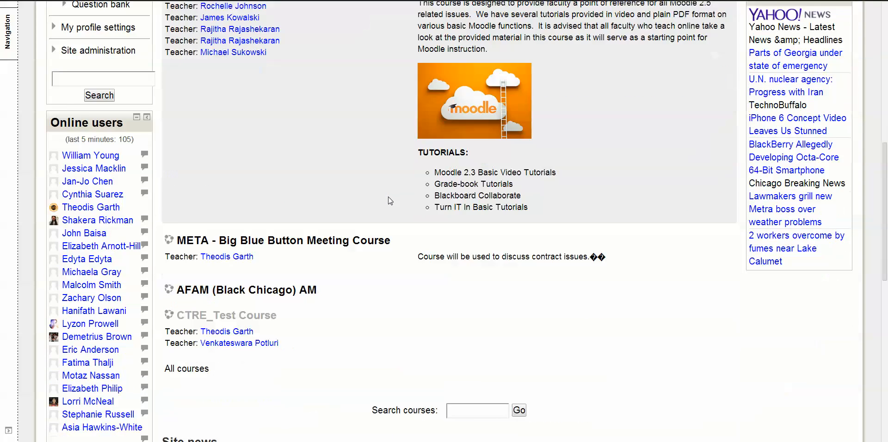
click(481, 301)
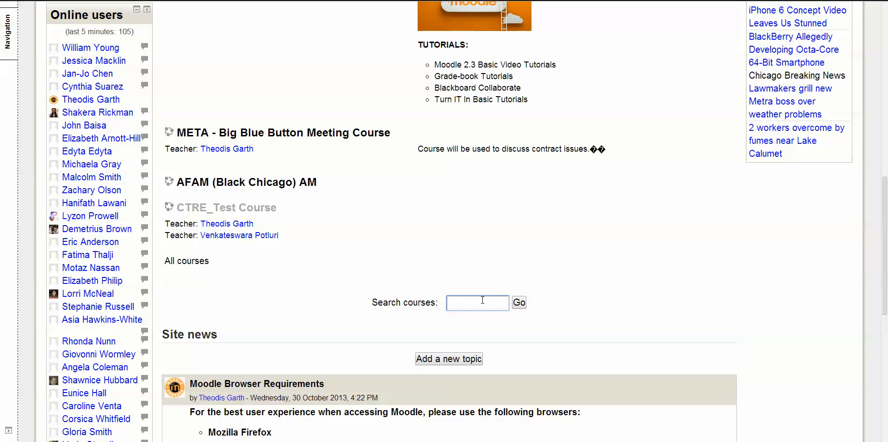
text(R)
key(BackSpace)
text(RHJ)
key(BackSpace)
key(BackSpace)
text(J)
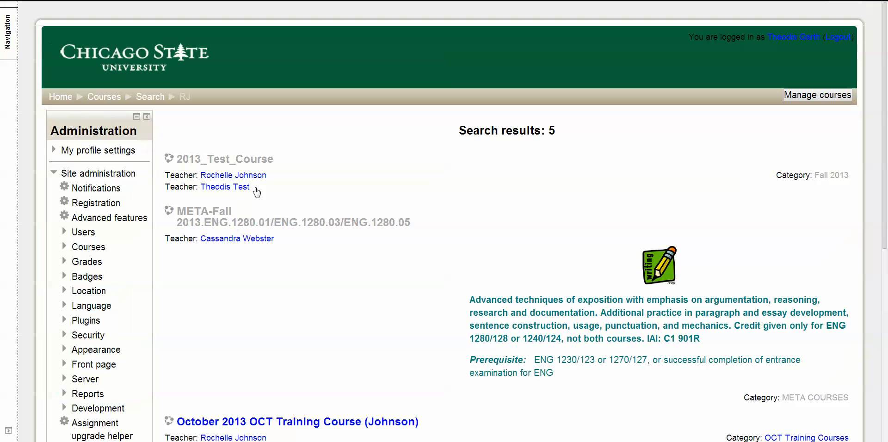
Open Test Course RJ from the search results, set its visibility to Hide, and save the course settings
scroll(327, 250, down, 6)
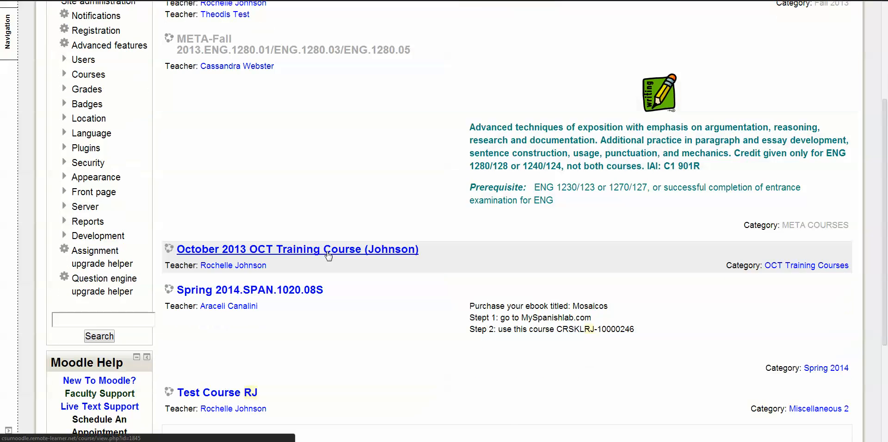
click(243, 300)
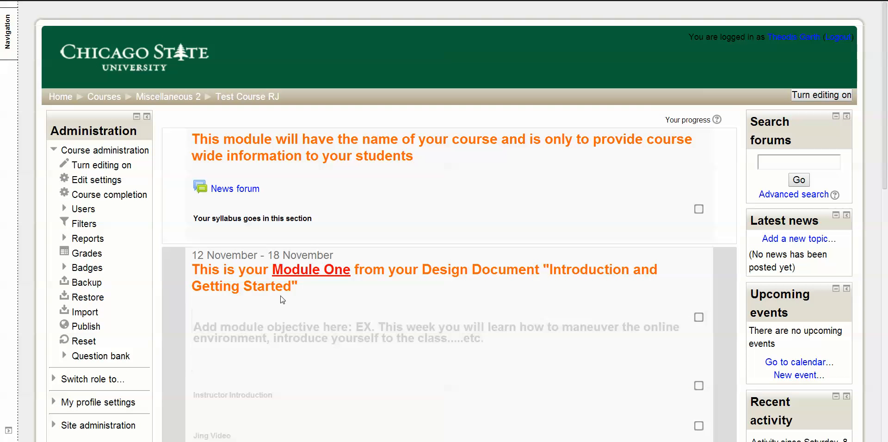
click(116, 184)
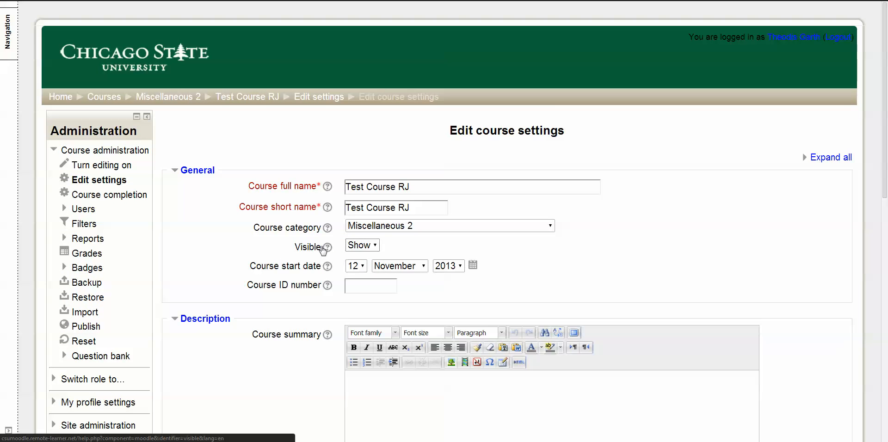
click(375, 246)
click(356, 257)
scroll(244, 288, down, 10)
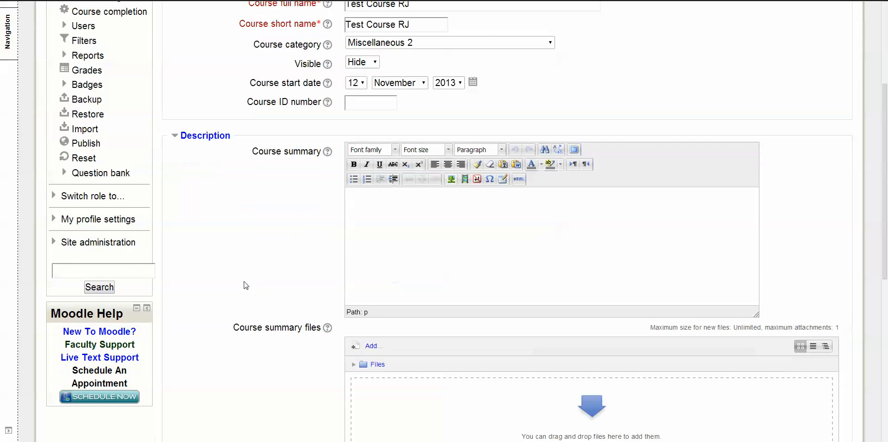
click(370, 375)
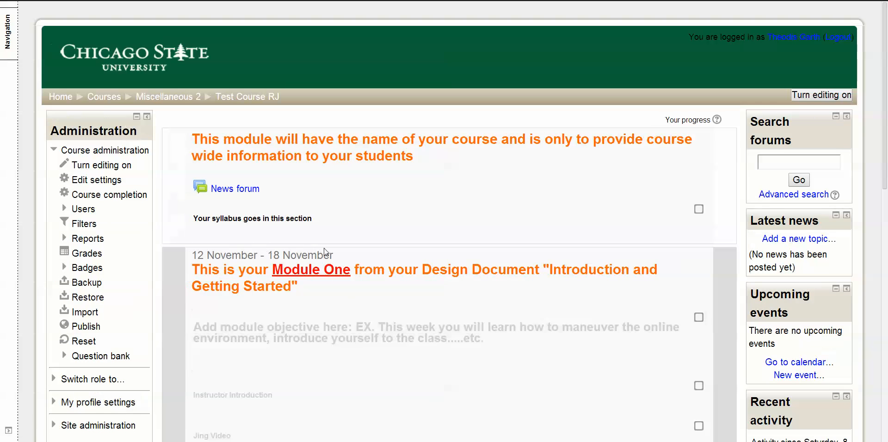
View the META - Big Blue Button Meeting Course from the home page's course list, and return to the home page
click(97, 102)
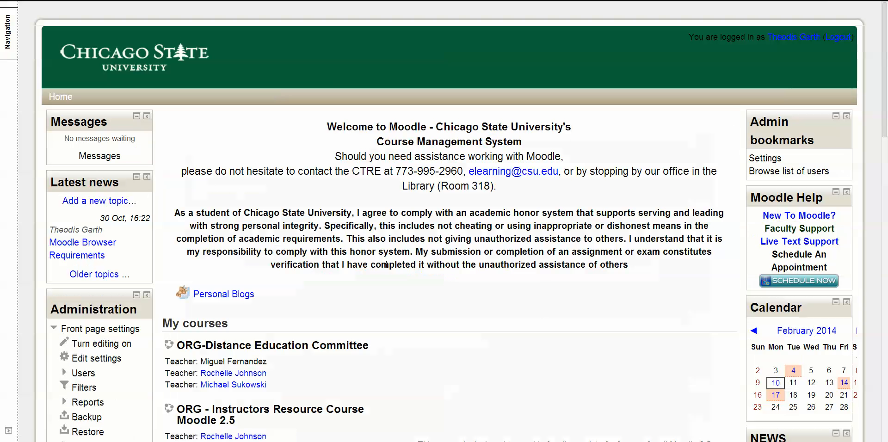
scroll(481, 307, down, 3)
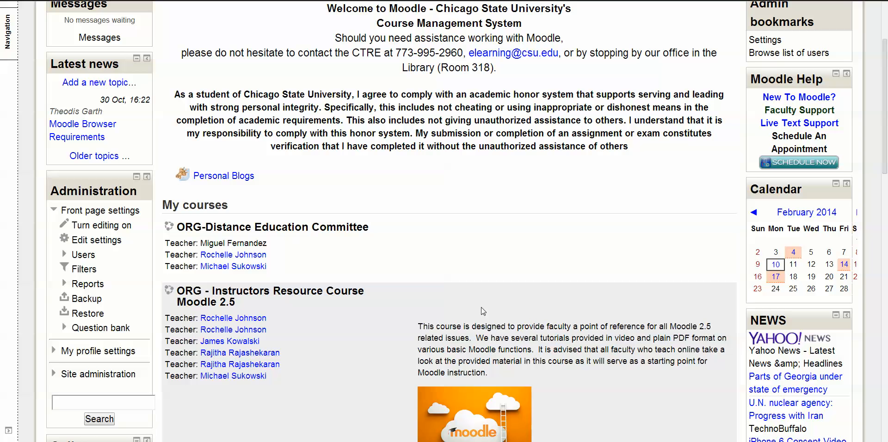
scroll(481, 307, down, 1)
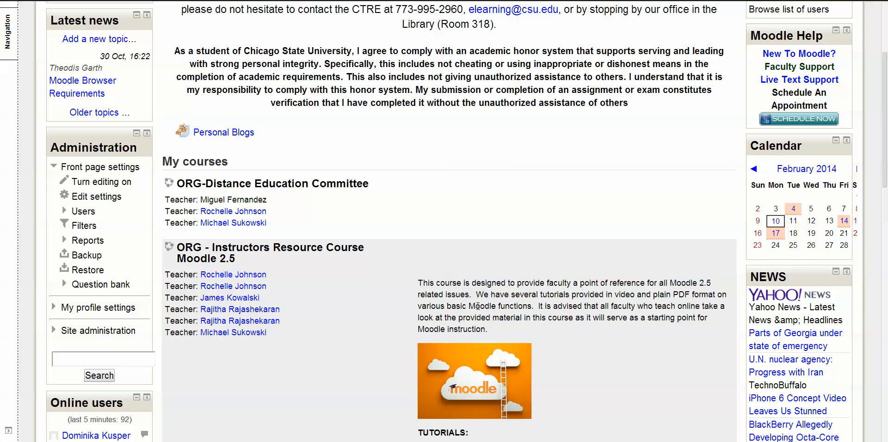
scroll(478, 306, down, 6)
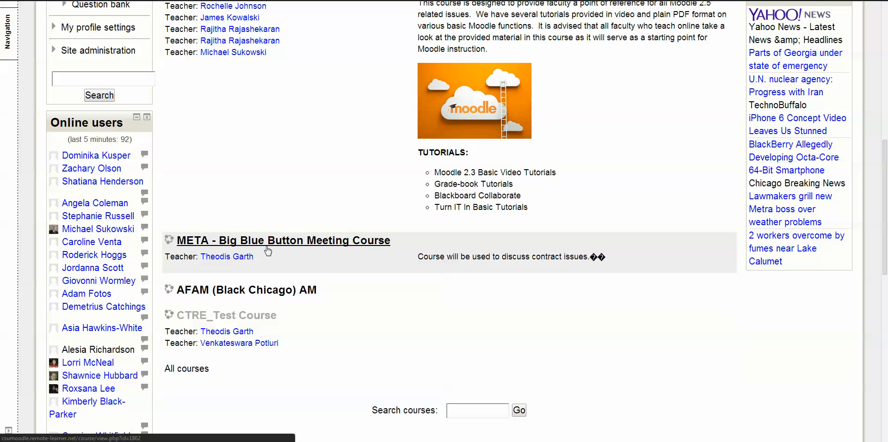
click(319, 248)
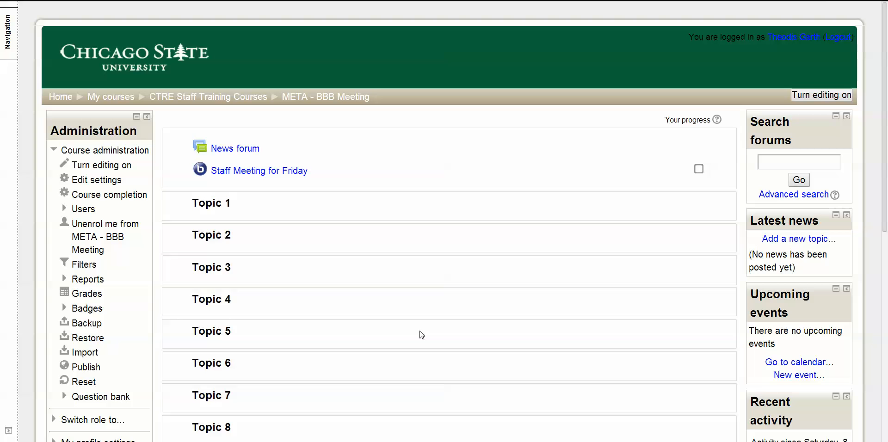
click(60, 96)
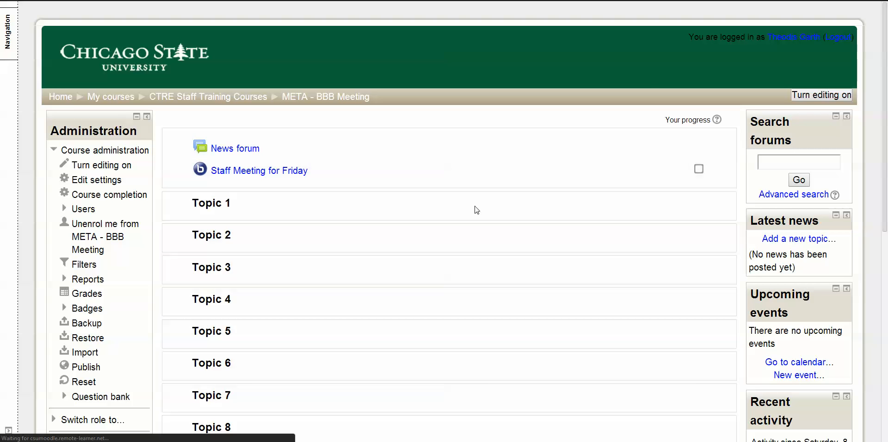